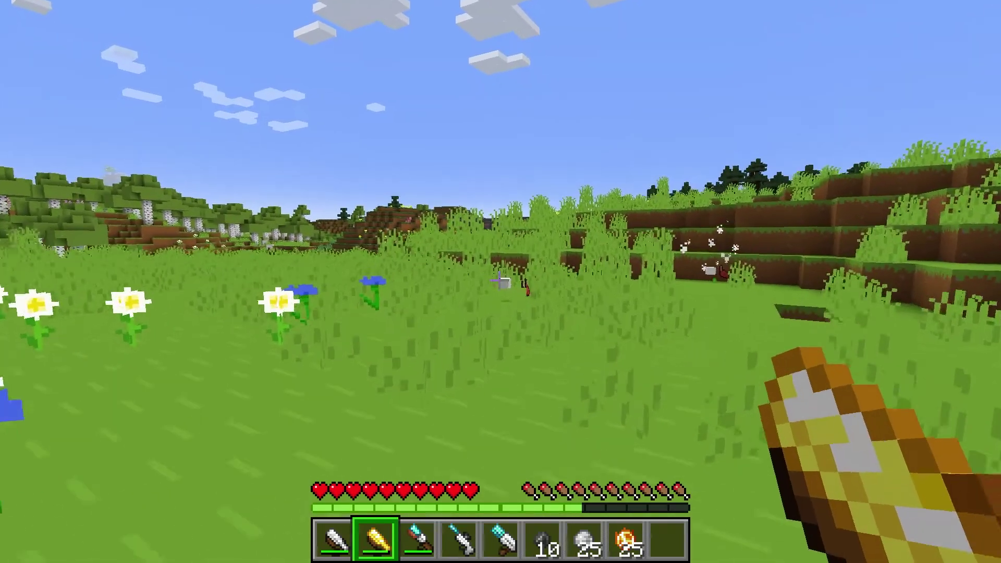
{"action": "key", "text": "w"}
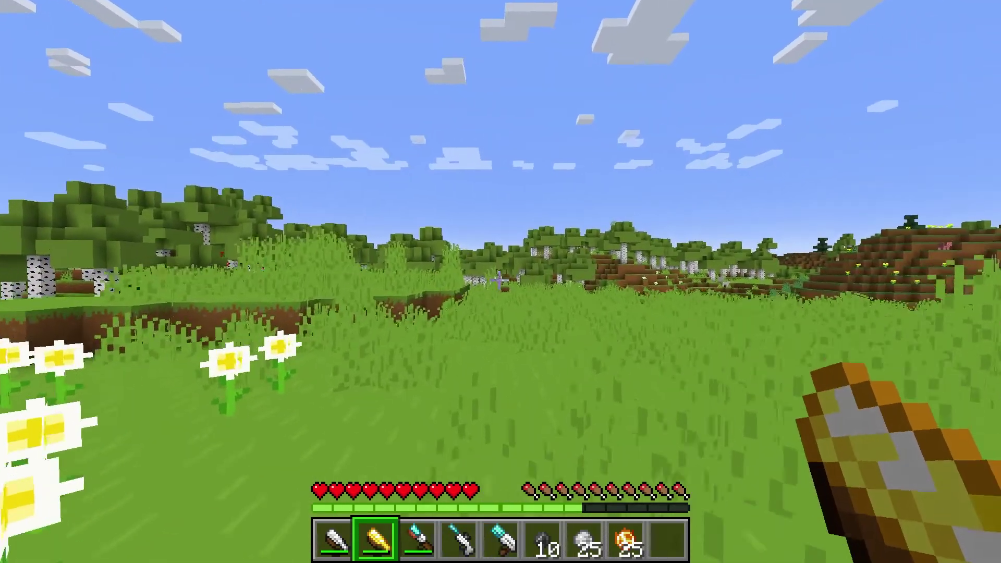
Walk toward the pig's drops and fire one round from the held weapon
{"action": "right_click", "coordinate": [500, 282]}
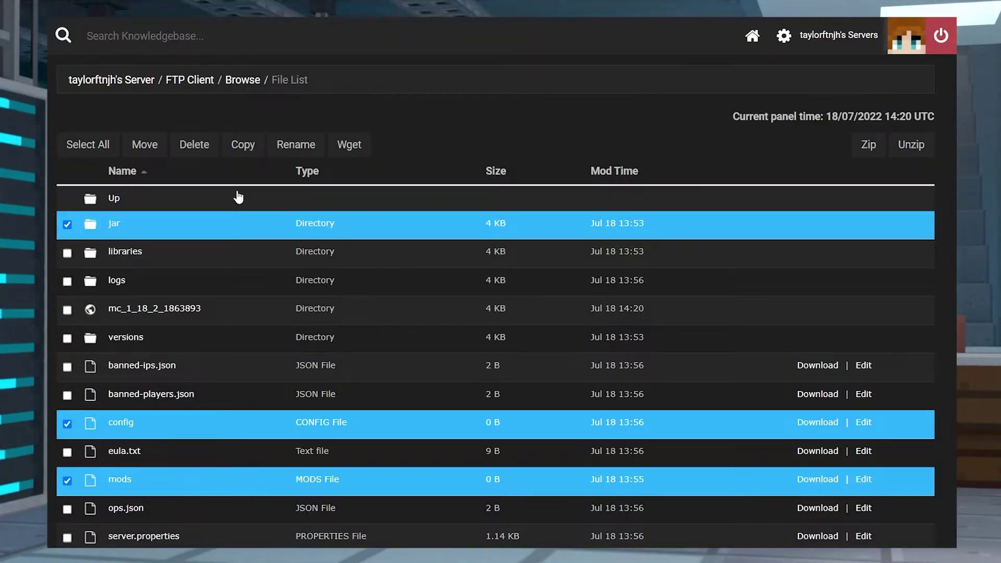
Tick the jar, config and mods entries in the FTP File List for deletion
{"action": "left_click", "coordinate": [194, 151]}
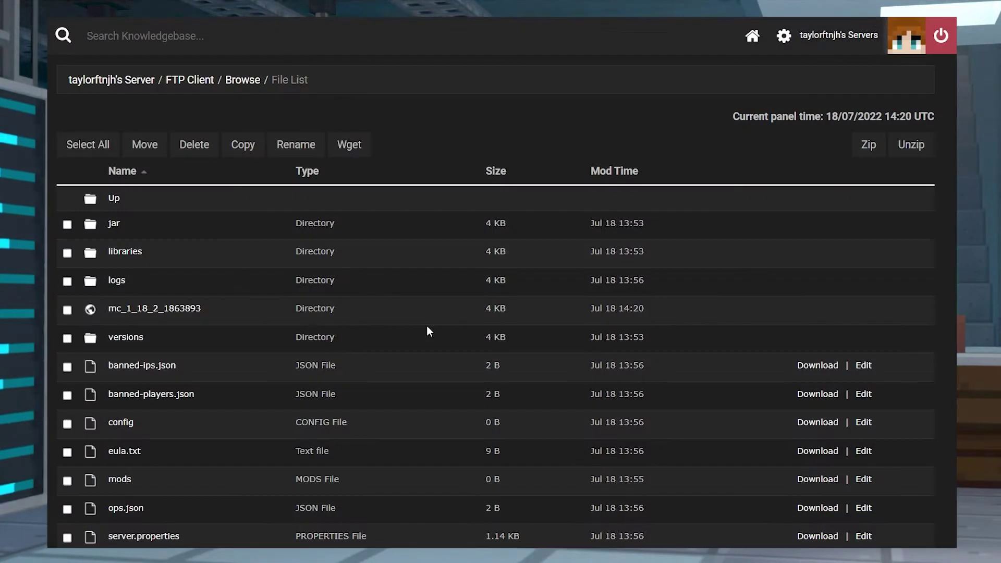
{"action": "left_click", "coordinate": [67, 226]}
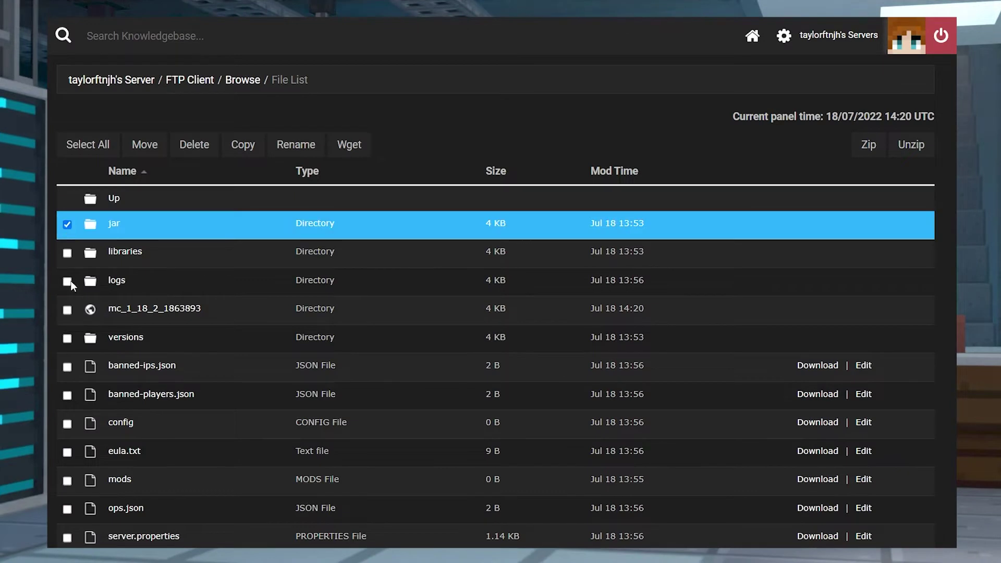
{"action": "left_click", "coordinate": [68, 423]}
{"action": "left_click", "coordinate": [66, 481]}
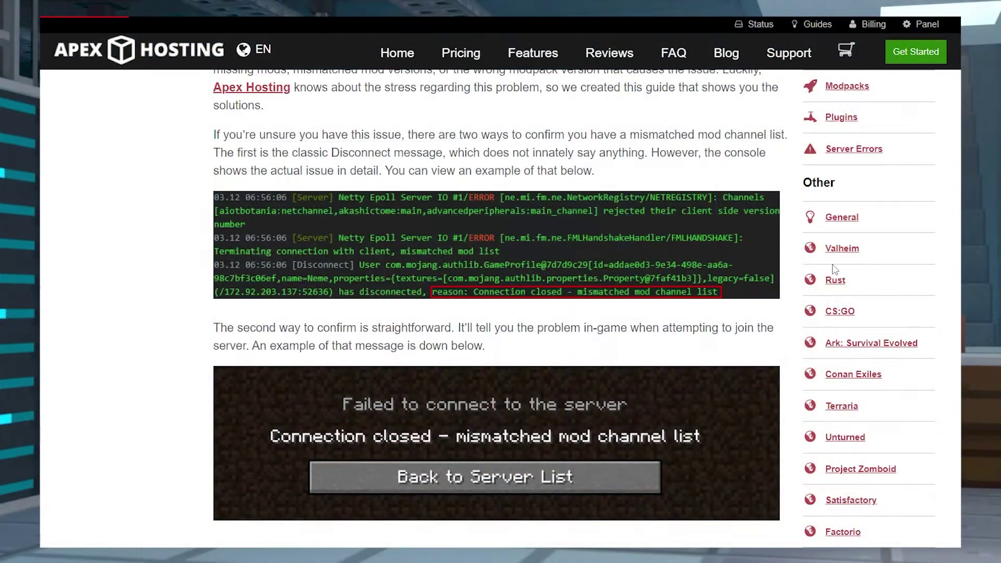
Scroll through the Mismatched Mod Channels guide and the Modpack Server List table
{"action": "scroll", "coordinate": [62, 228], "scroll_direction": "up", "scroll_amount": 10}
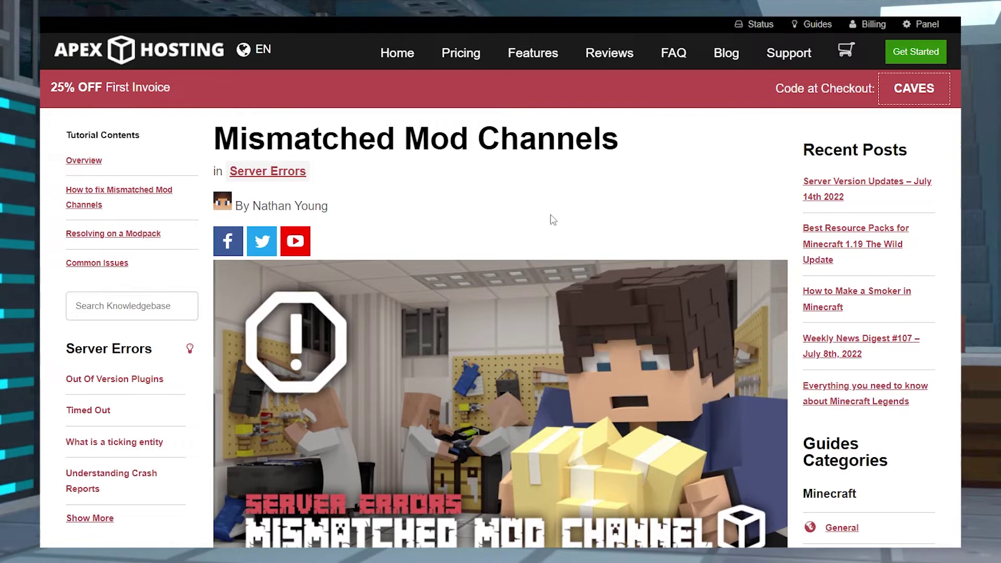
{"action": "scroll", "coordinate": [511, 338], "scroll_direction": "down", "scroll_amount": 1}
{"action": "scroll", "coordinate": [511, 338], "scroll_direction": "down", "scroll_amount": 8}
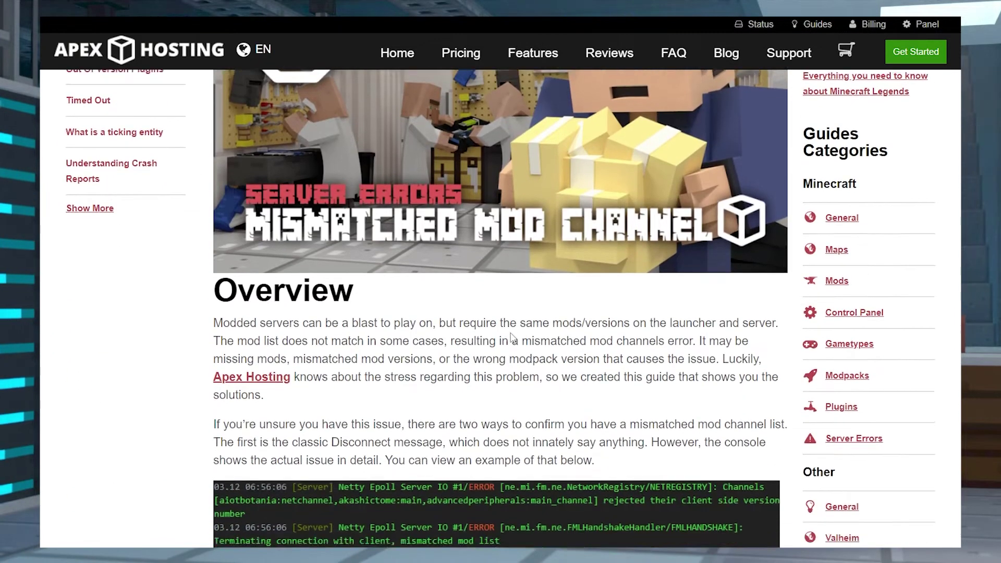
{"action": "scroll", "coordinate": [693, 385], "scroll_direction": "down", "scroll_amount": 9}
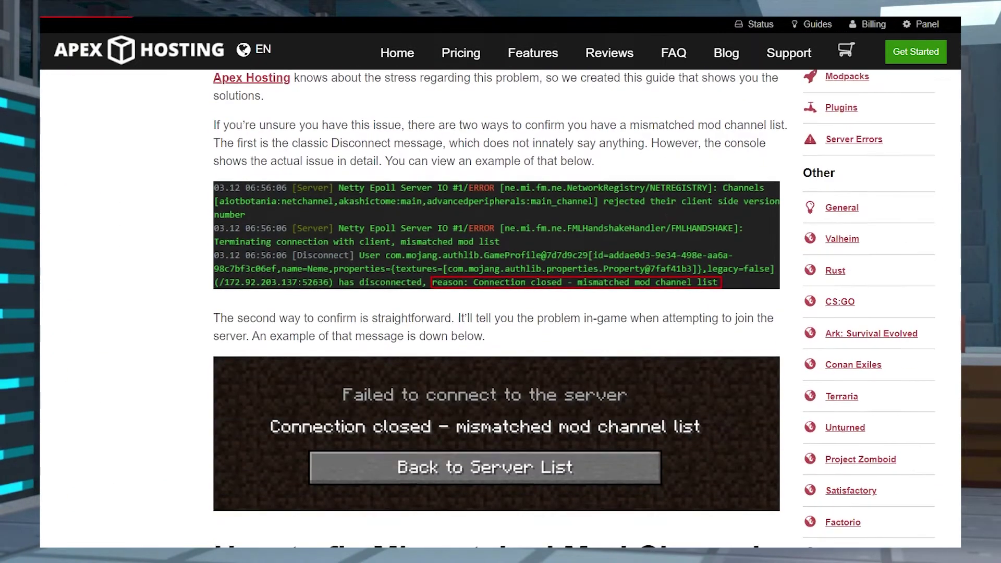
{"action": "scroll", "coordinate": [501, 308], "scroll_direction": "down", "scroll_amount": 9}
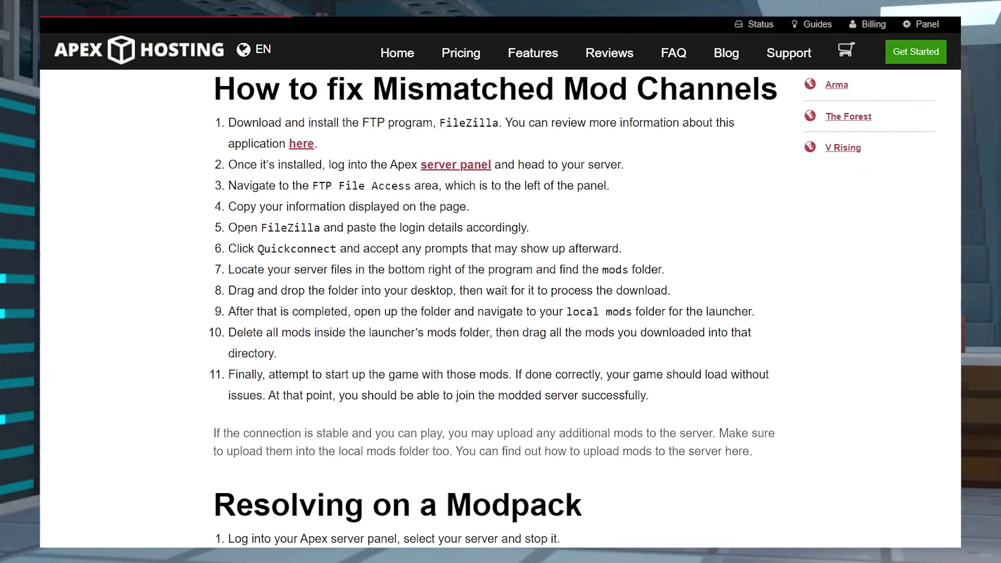
{"action": "scroll", "coordinate": [500, 308], "scroll_direction": "down", "scroll_amount": 2}
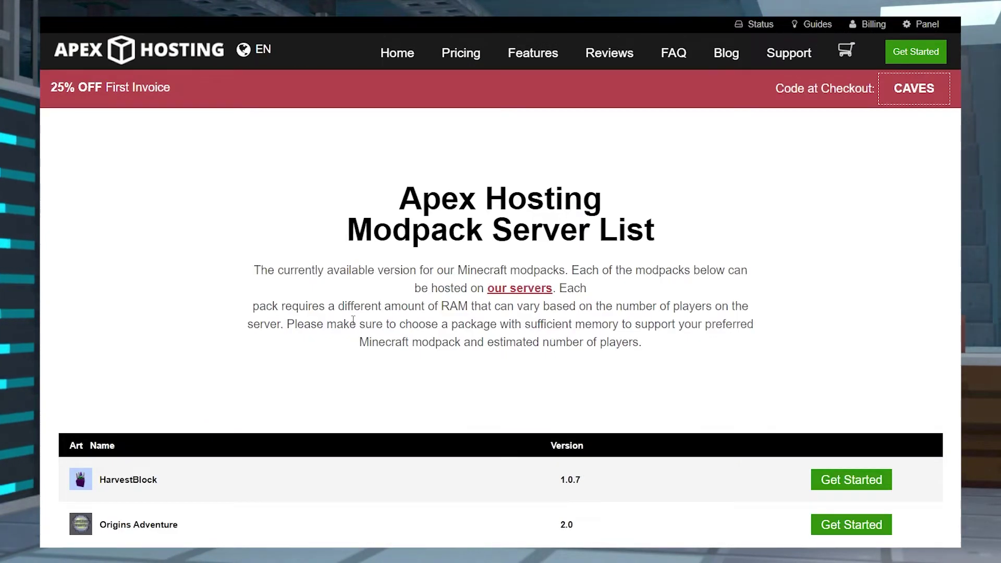
{"action": "scroll", "coordinate": [821, 277], "scroll_direction": "down", "scroll_amount": 9}
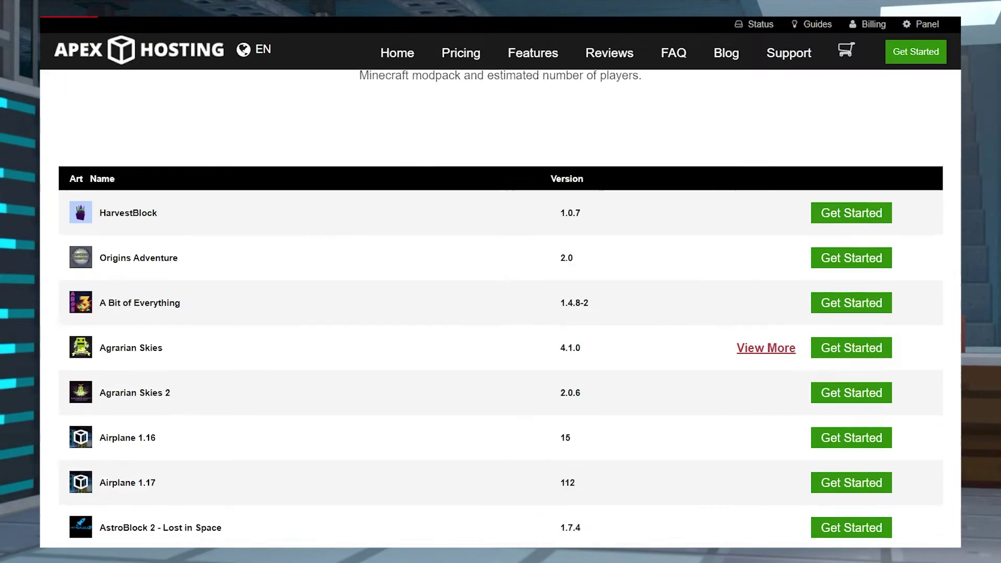
{"action": "scroll", "coordinate": [501, 307], "scroll_direction": "down", "scroll_amount": 7}
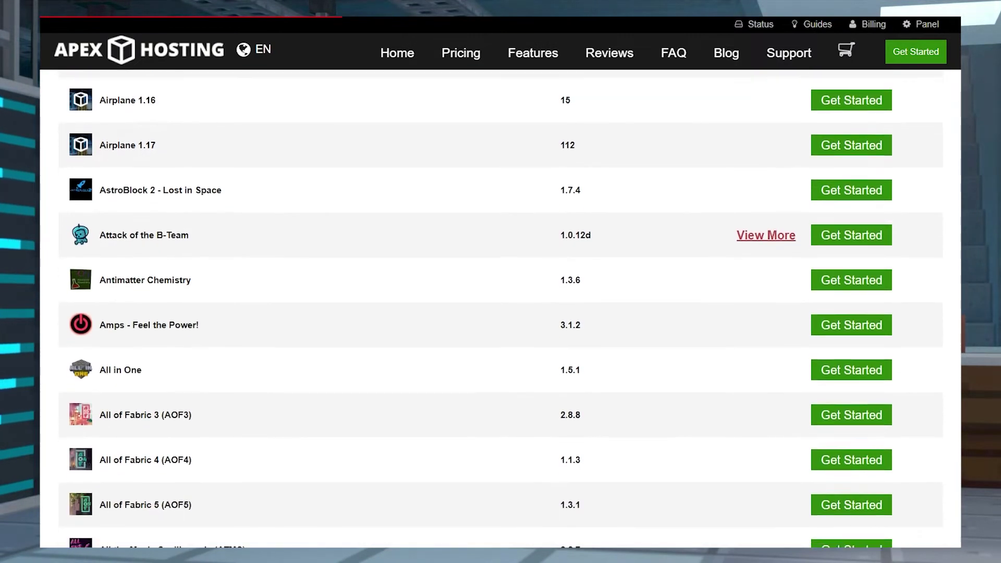
{"action": "scroll", "coordinate": [480, 353], "scroll_direction": "down", "scroll_amount": 3}
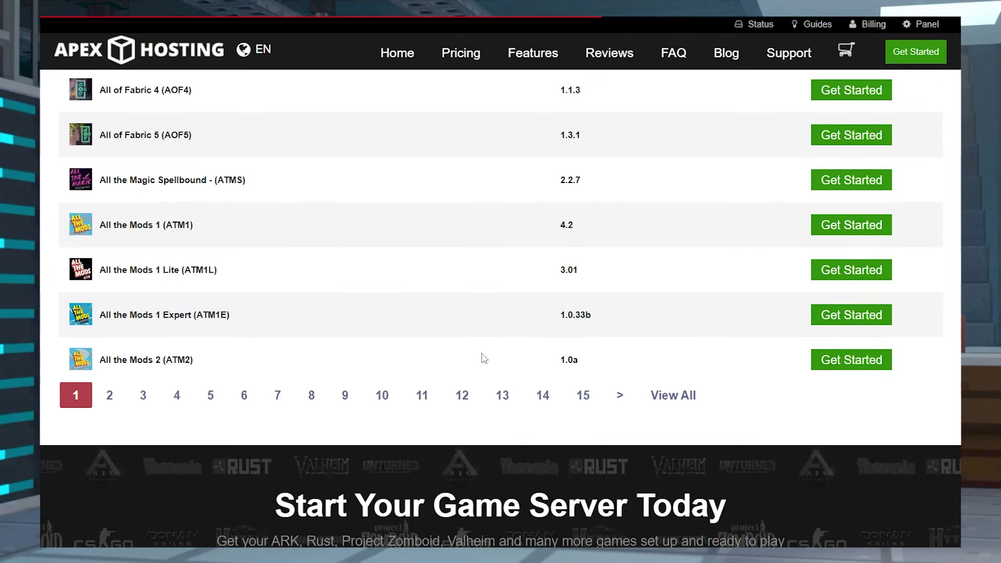
{"action": "scroll", "coordinate": [412, 420], "scroll_direction": "up", "scroll_amount": 11}
{"action": "scroll", "coordinate": [401, 443], "scroll_direction": "up", "scroll_amount": 9}
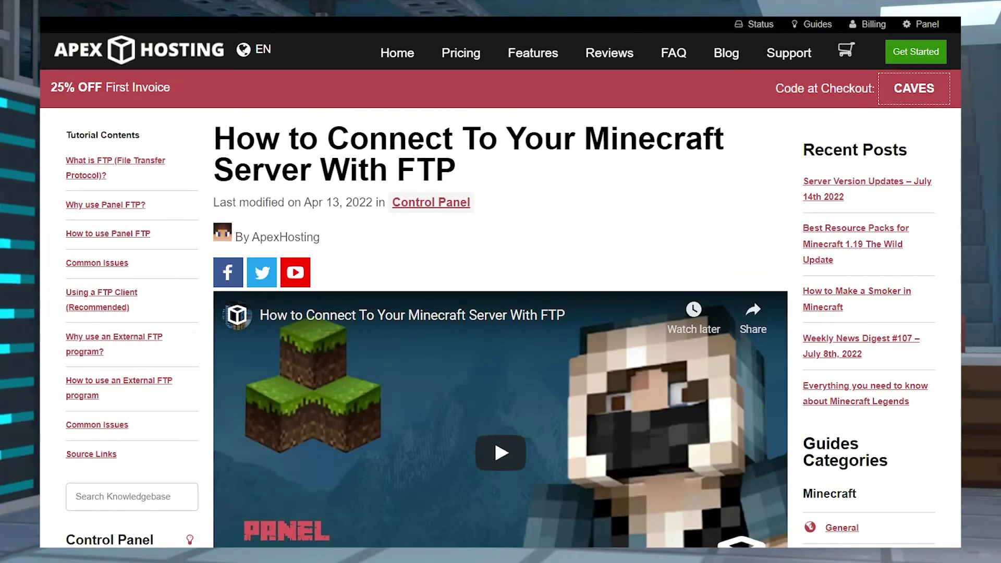
Scroll through the 'How to Connect To Your Minecraft Server With FTP' article
{"action": "scroll", "coordinate": [500, 307], "scroll_direction": "down", "scroll_amount": 12}
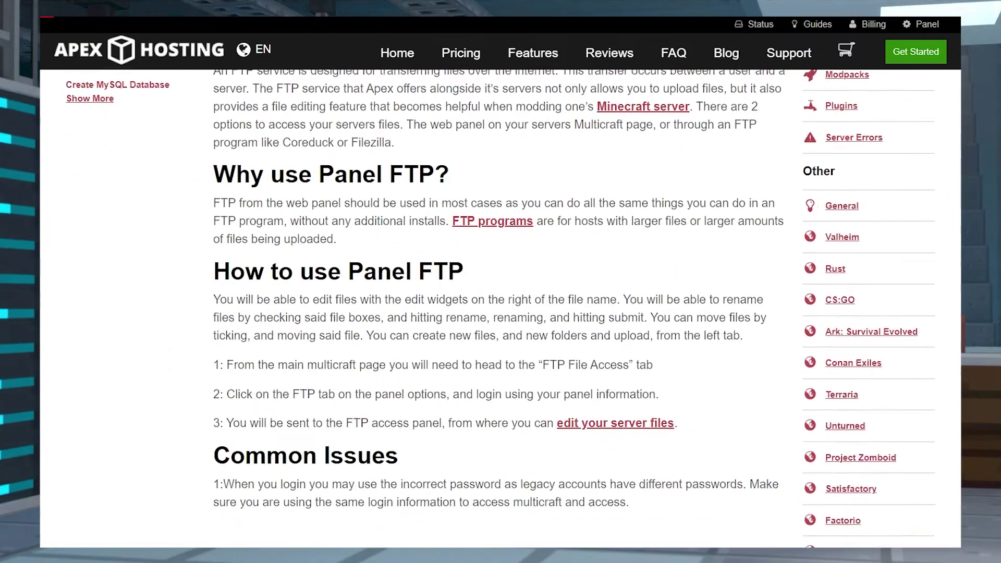
{"action": "scroll", "coordinate": [501, 308], "scroll_direction": "down", "scroll_amount": 9}
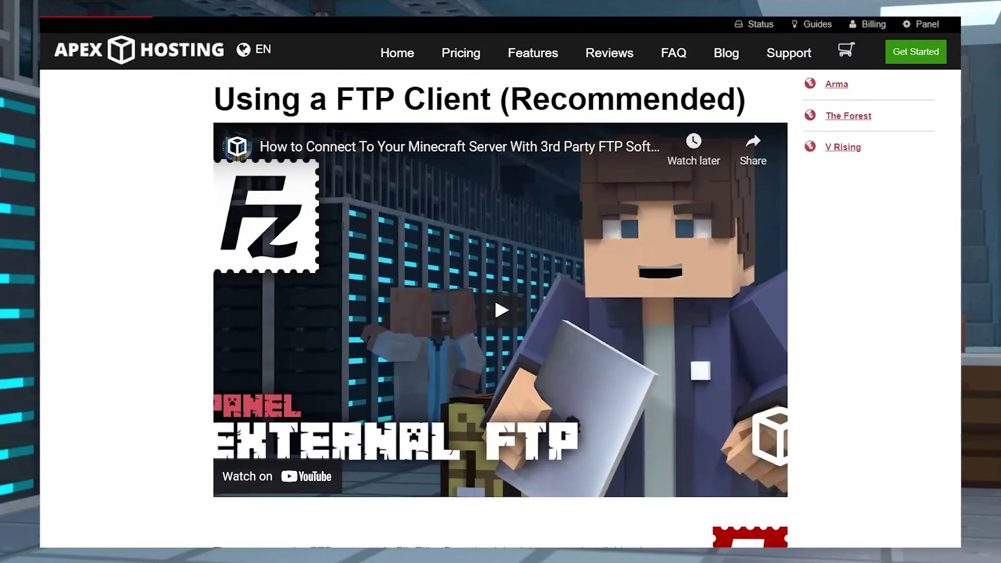
{"action": "scroll", "coordinate": [501, 307], "scroll_direction": "down", "scroll_amount": 10}
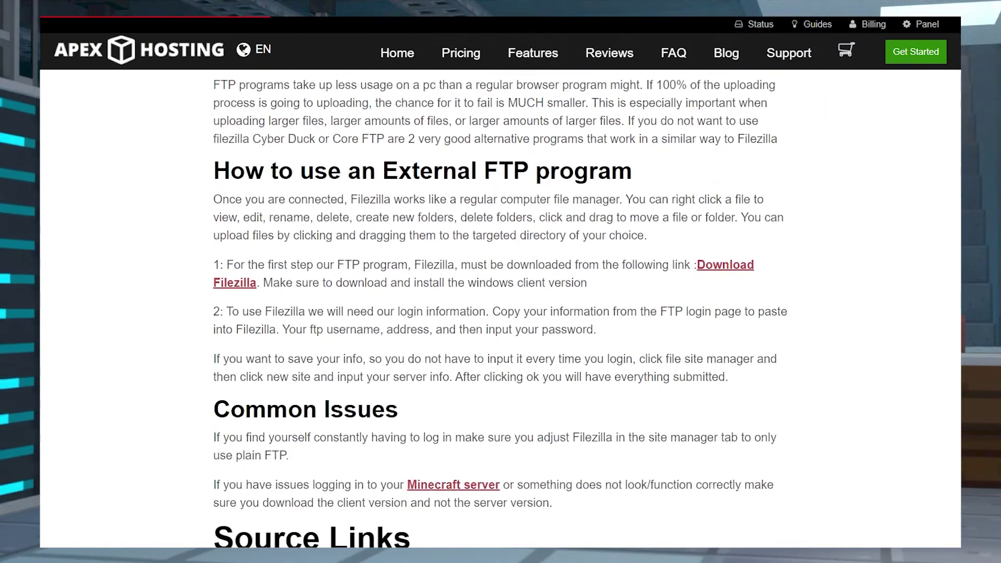
{"action": "scroll", "coordinate": [501, 308], "scroll_direction": "down", "scroll_amount": 3}
{"action": "scroll", "coordinate": [501, 307], "scroll_direction": "up", "scroll_amount": 13}
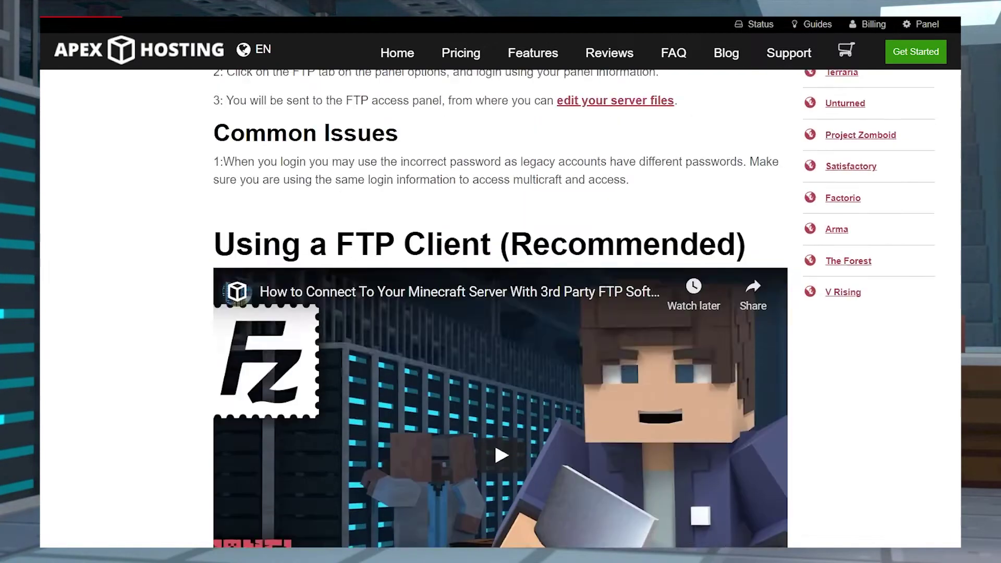
{"action": "scroll", "coordinate": [501, 308], "scroll_direction": "up", "scroll_amount": 15}
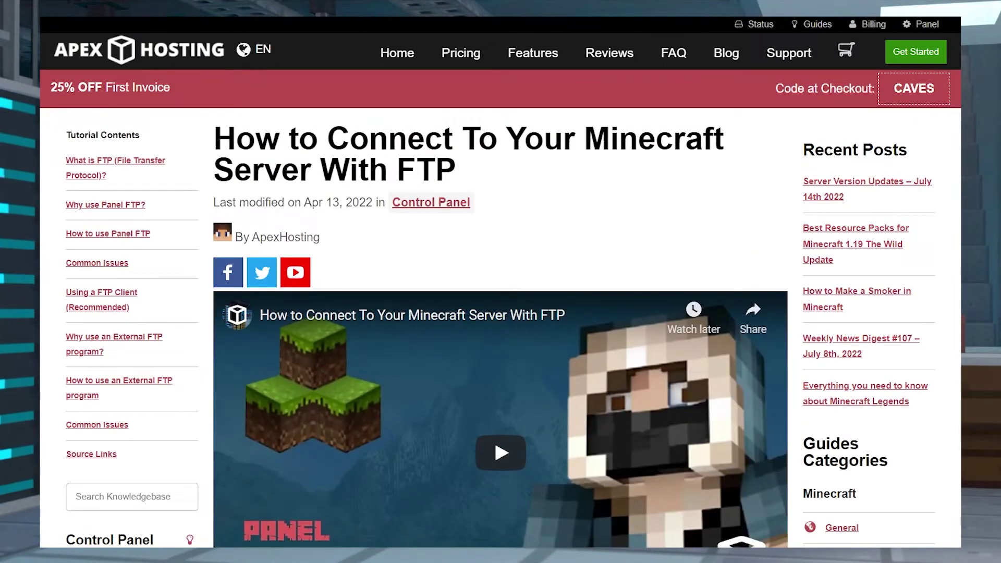
{"action": "scroll", "coordinate": [500, 308], "scroll_direction": "down", "scroll_amount": 4}
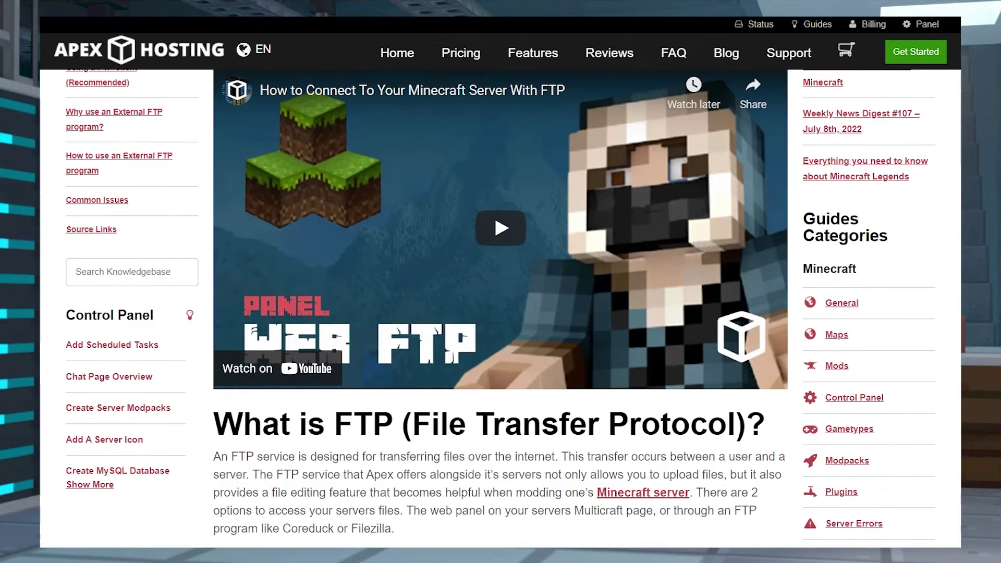
{"action": "scroll", "coordinate": [501, 307], "scroll_direction": "down", "scroll_amount": 3}
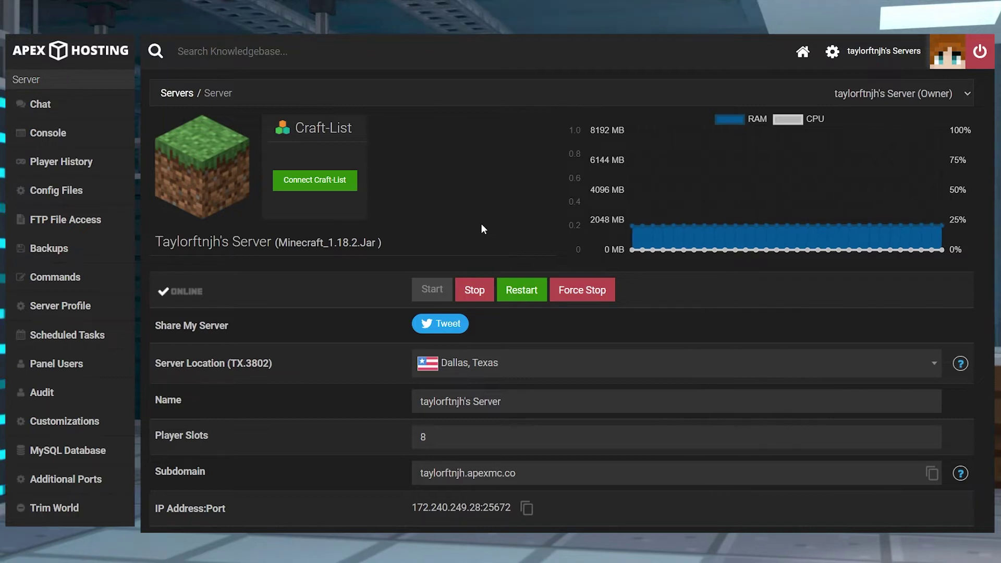
Stop the running server and bring up its FTP file list
{"action": "left_click", "coordinate": [477, 294]}
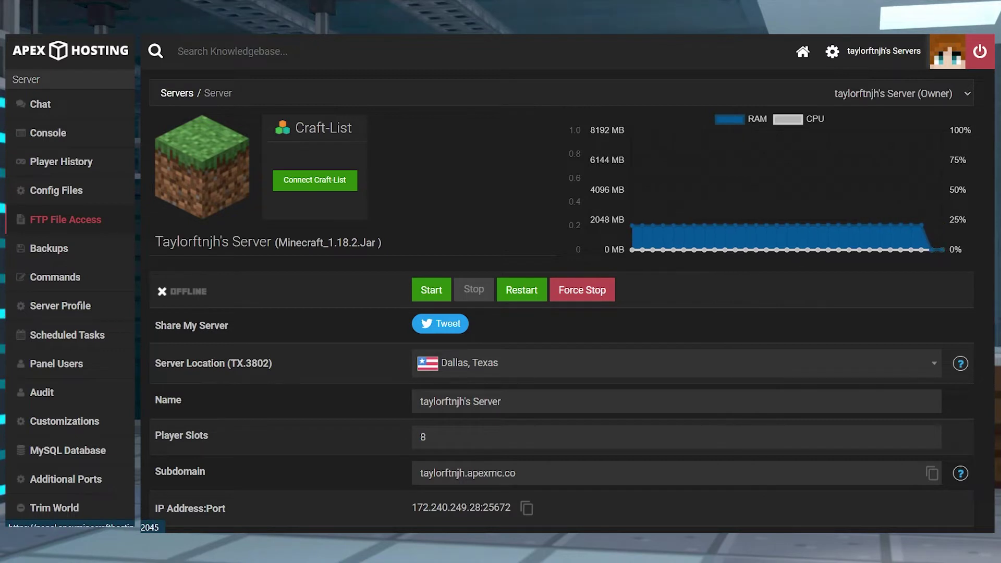
{"action": "left_click", "coordinate": [65, 219]}
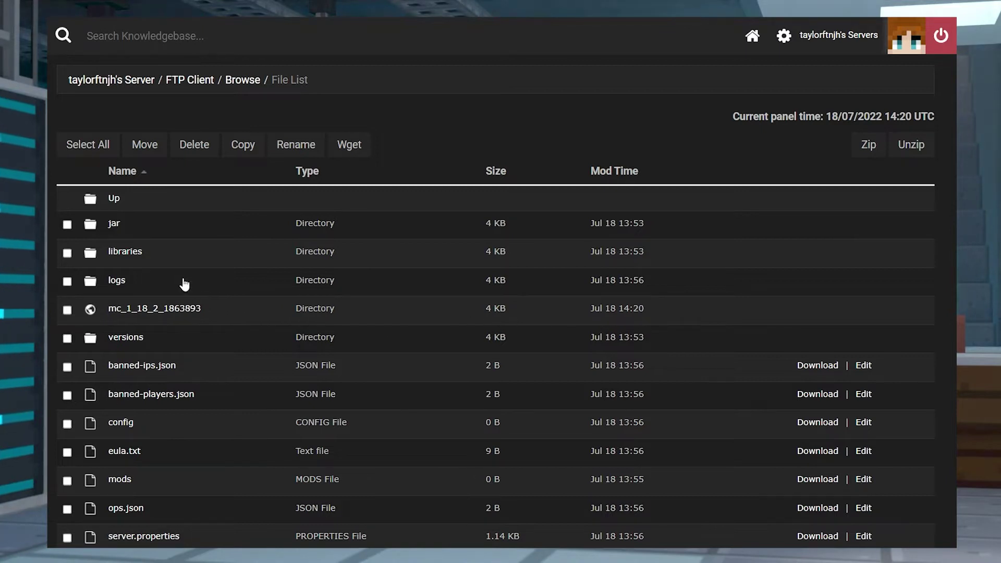
Delete the ticked jar, config and mods entries, confirm, and return to the overview
{"action": "left_click", "coordinate": [67, 226]}
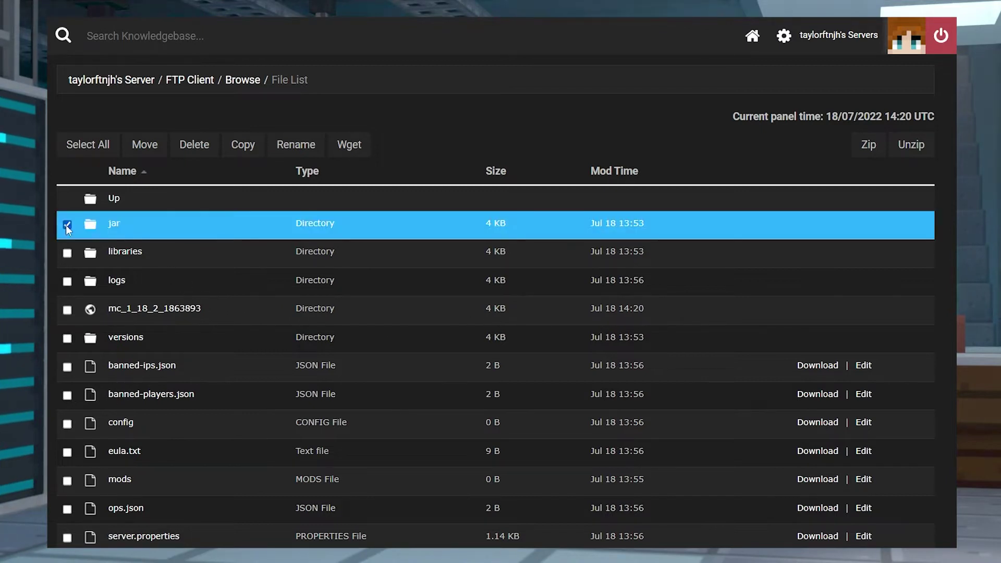
{"action": "left_click", "coordinate": [68, 424]}
{"action": "left_click", "coordinate": [66, 481]}
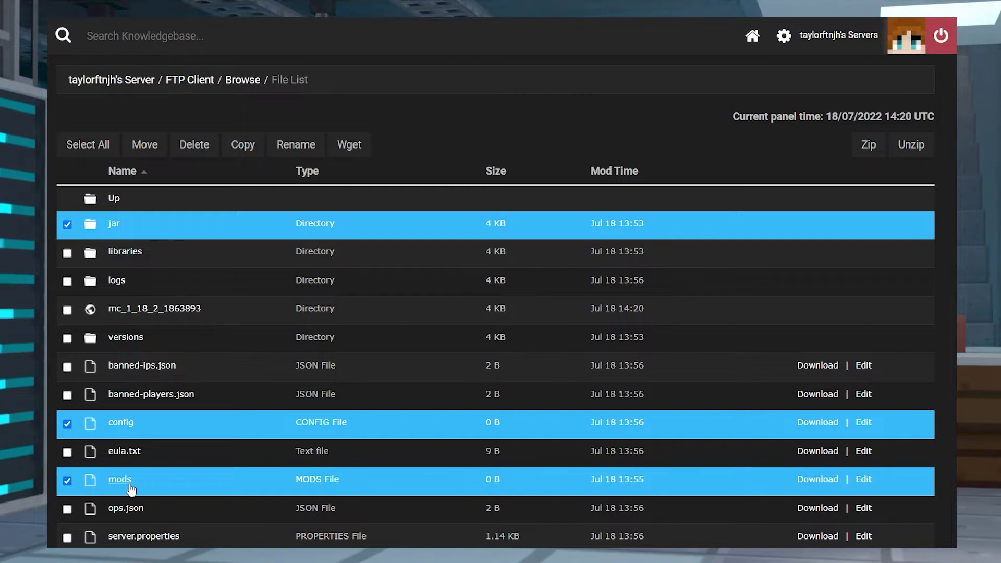
{"action": "left_click", "coordinate": [196, 151]}
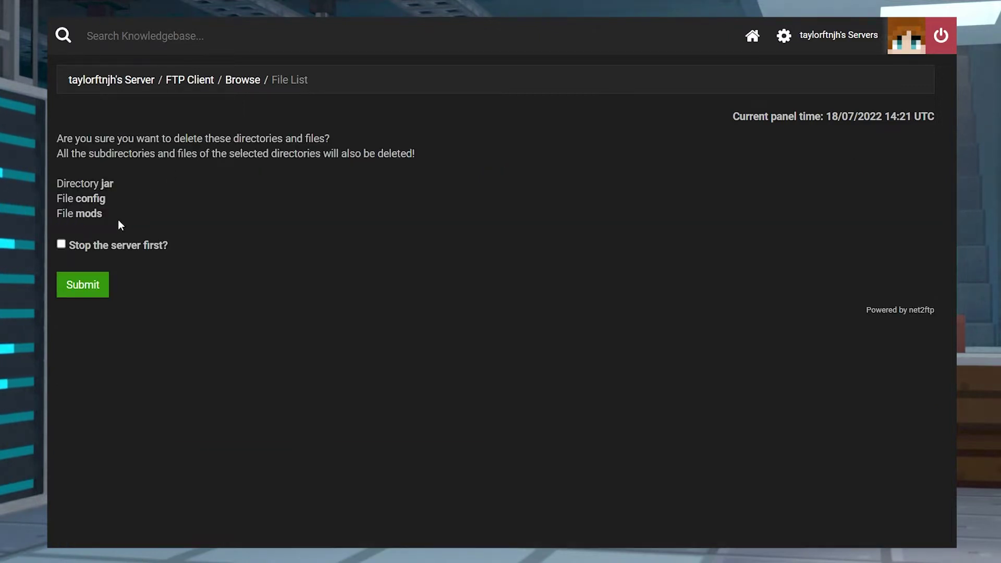
{"action": "left_click", "coordinate": [96, 283]}
{"action": "mouse_move", "coordinate": [161, 199]}
{"action": "left_mouse_down"}
{"action": "mouse_move", "coordinate": [243, 200]}
{"action": "mouse_move", "coordinate": [144, 199]}
{"action": "left_mouse_up"}
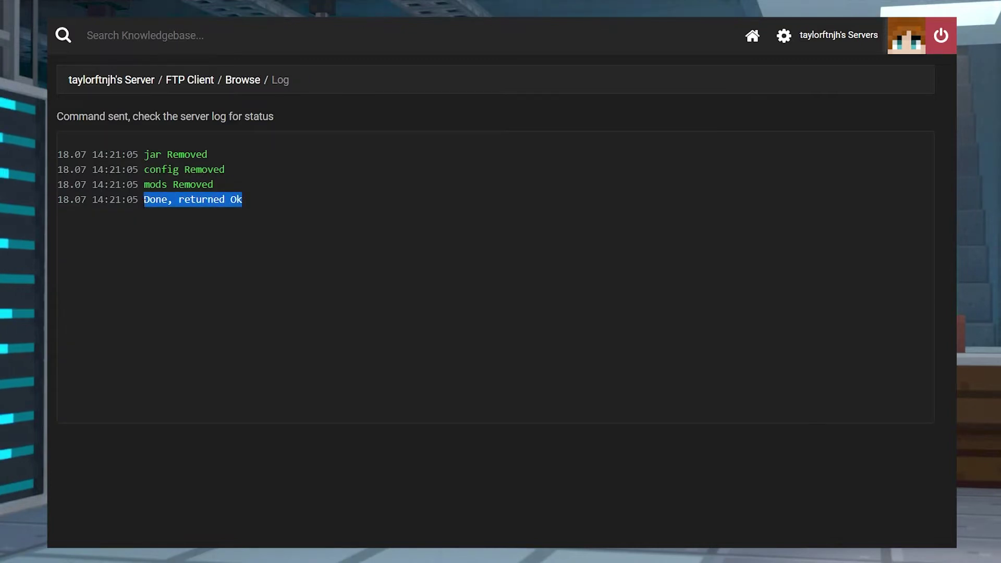
{"action": "left_click", "coordinate": [106, 81]}
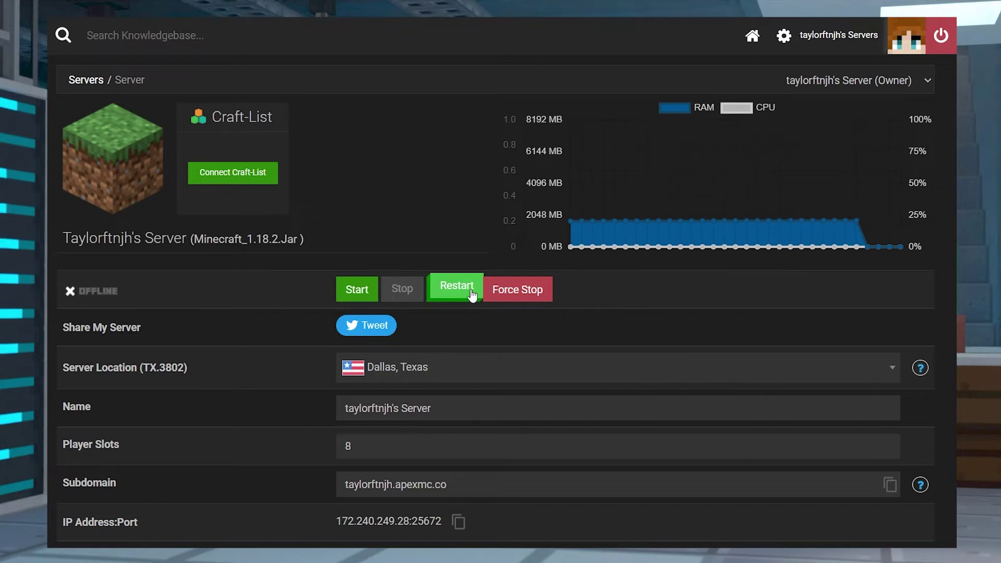
Restart the stopped Minecraft 1.18.2 server with the green Restart button
{"action": "left_click", "coordinate": [471, 290]}
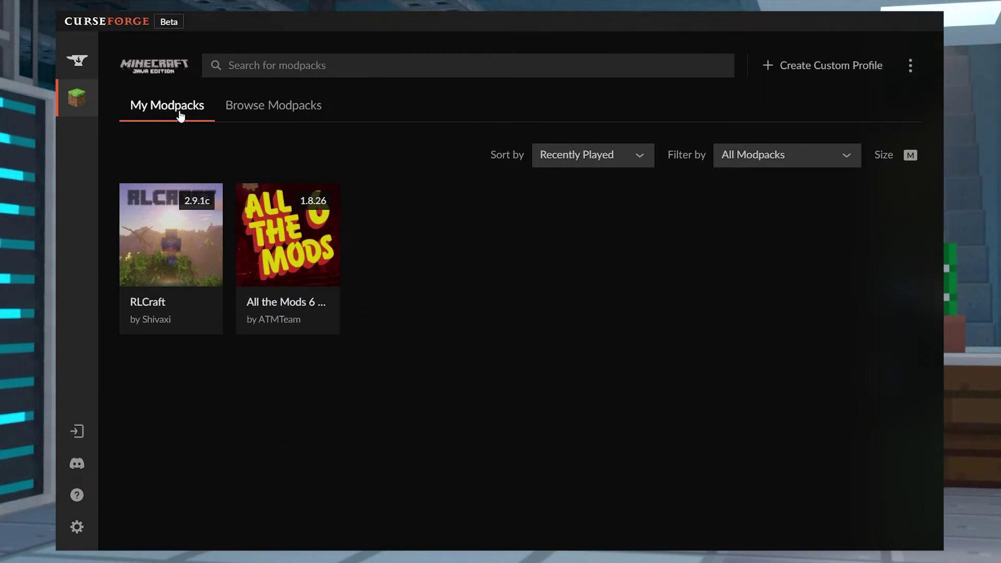
Choose version 1.8.27 for All the Mods 6 through Change Version
{"action": "left_click", "coordinate": [295, 259]}
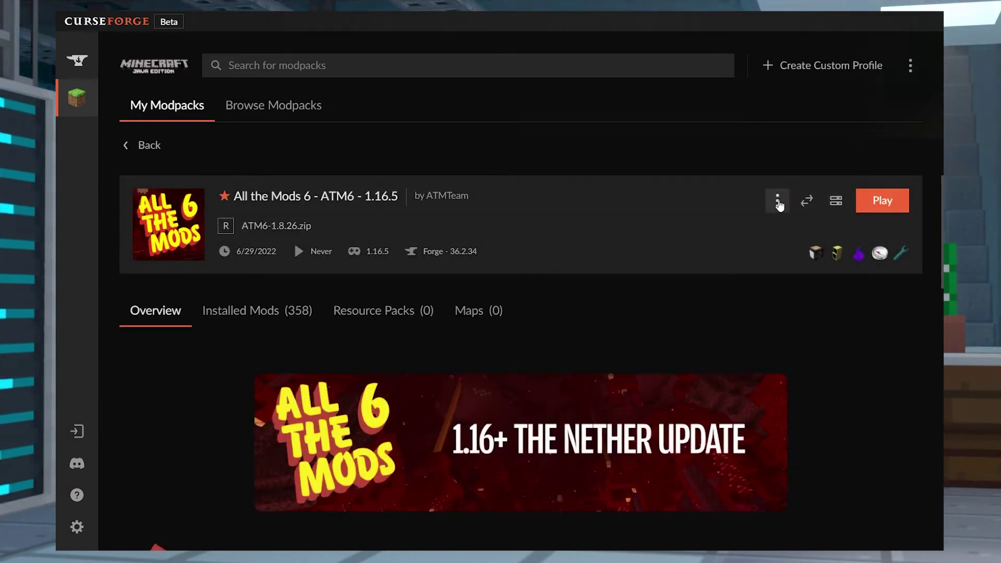
{"action": "left_click", "coordinate": [779, 202]}
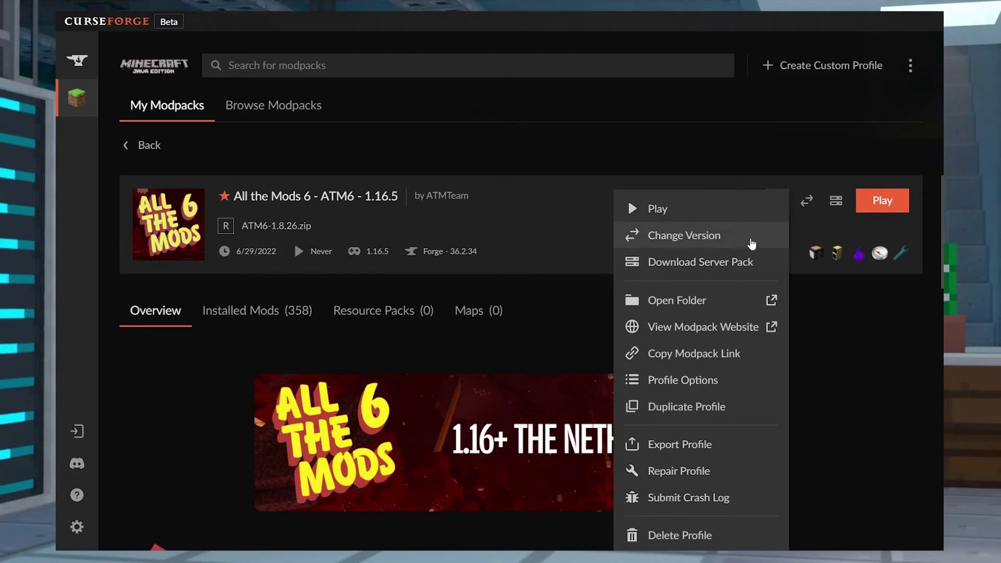
{"action": "left_click", "coordinate": [746, 240]}
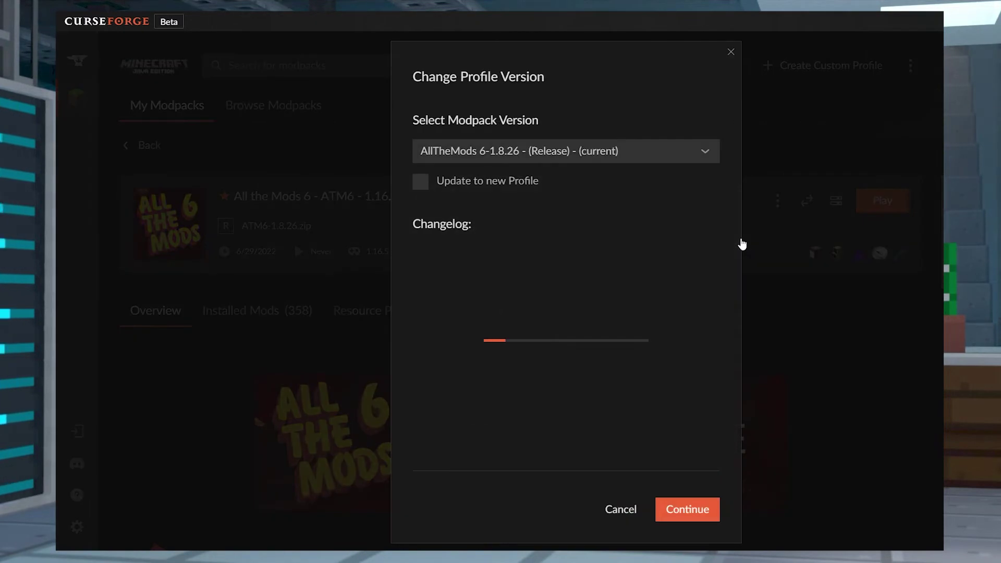
{"action": "left_click", "coordinate": [603, 157]}
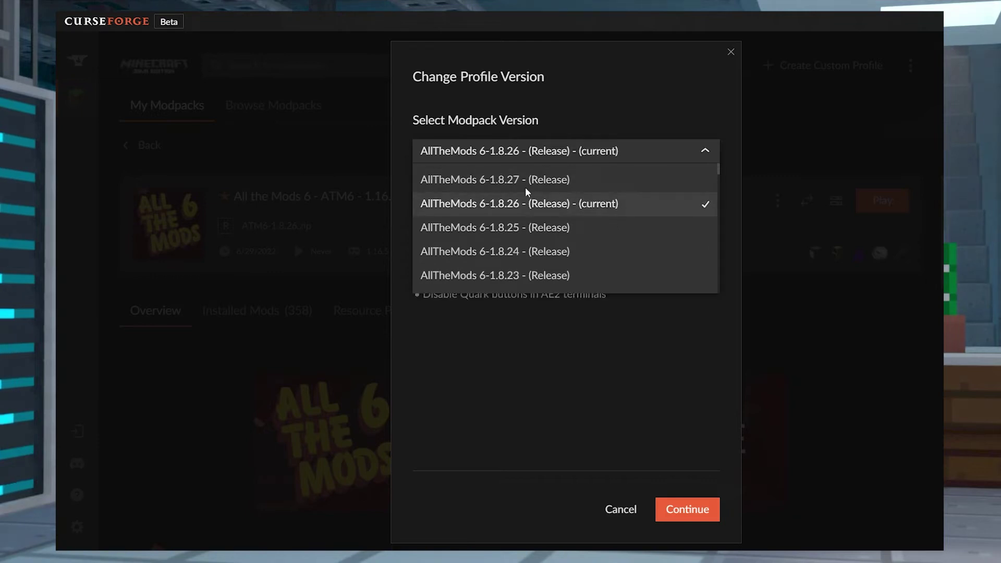
{"action": "left_click", "coordinate": [608, 180]}
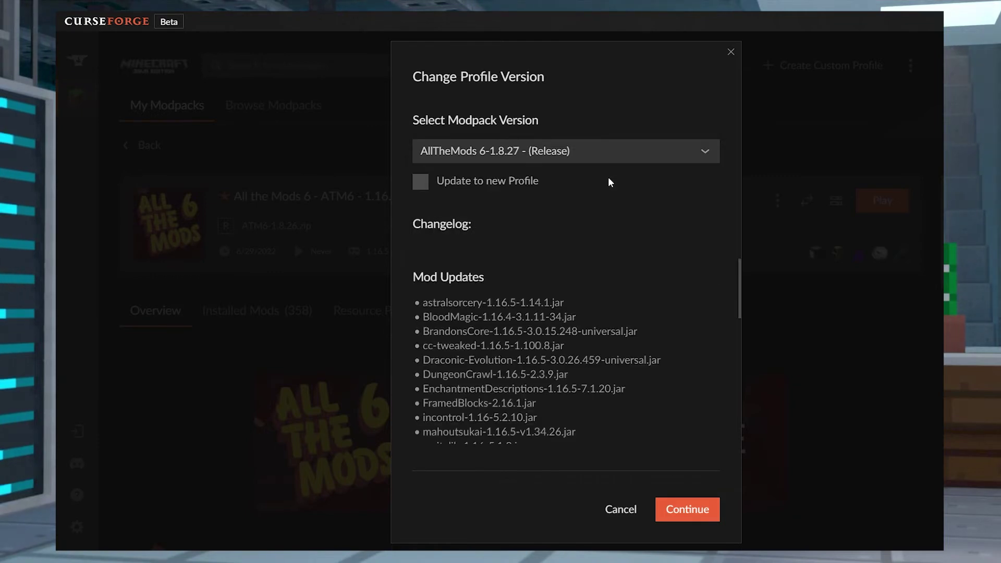
Confirm the All the Mods 6 1.8.27 install, then reinstall Official Crafting Dead in Technic
{"action": "left_click", "coordinate": [693, 511]}
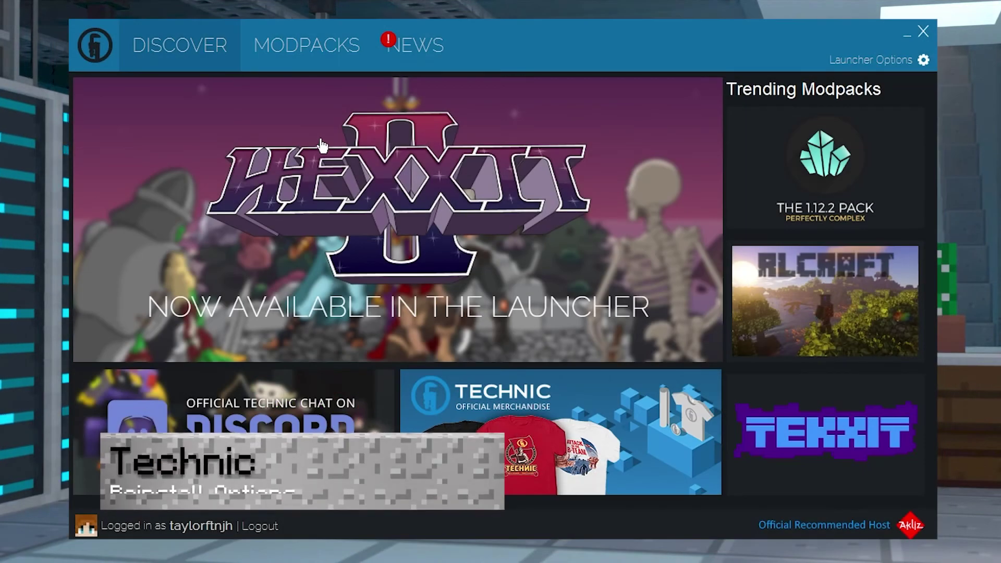
{"action": "left_click", "coordinate": [302, 44]}
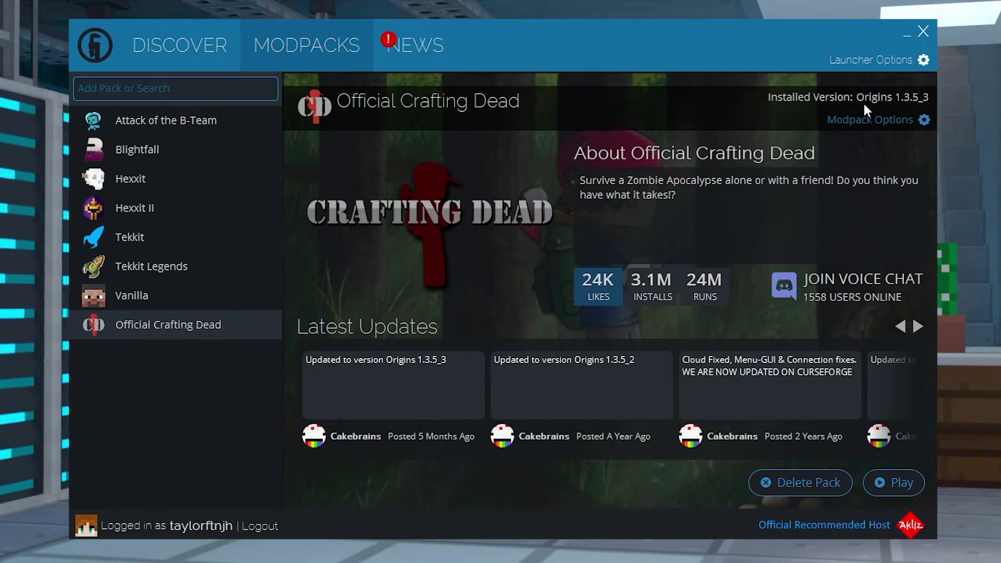
{"action": "left_click", "coordinate": [922, 125]}
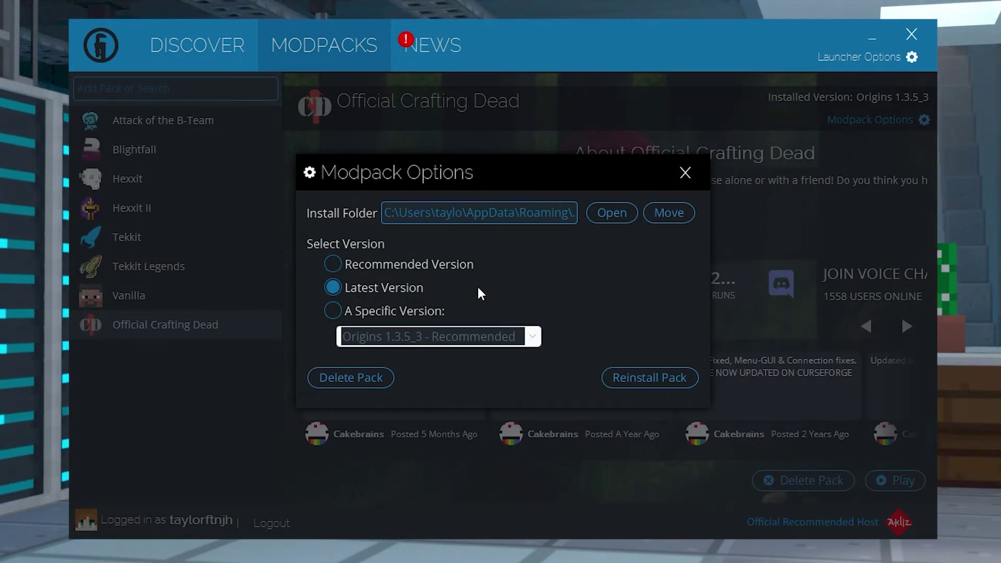
{"action": "left_click", "coordinate": [683, 384]}
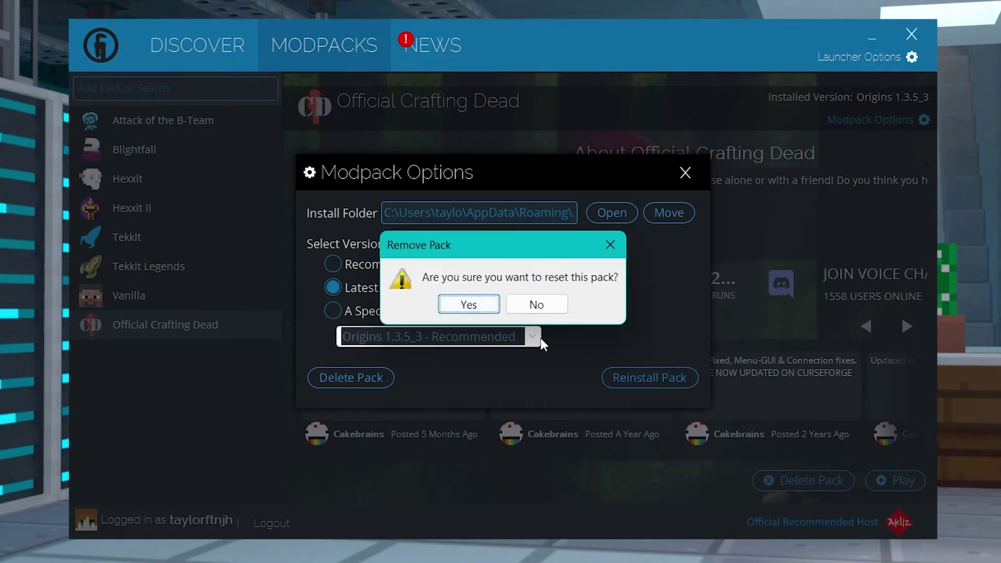
{"action": "left_click", "coordinate": [468, 305]}
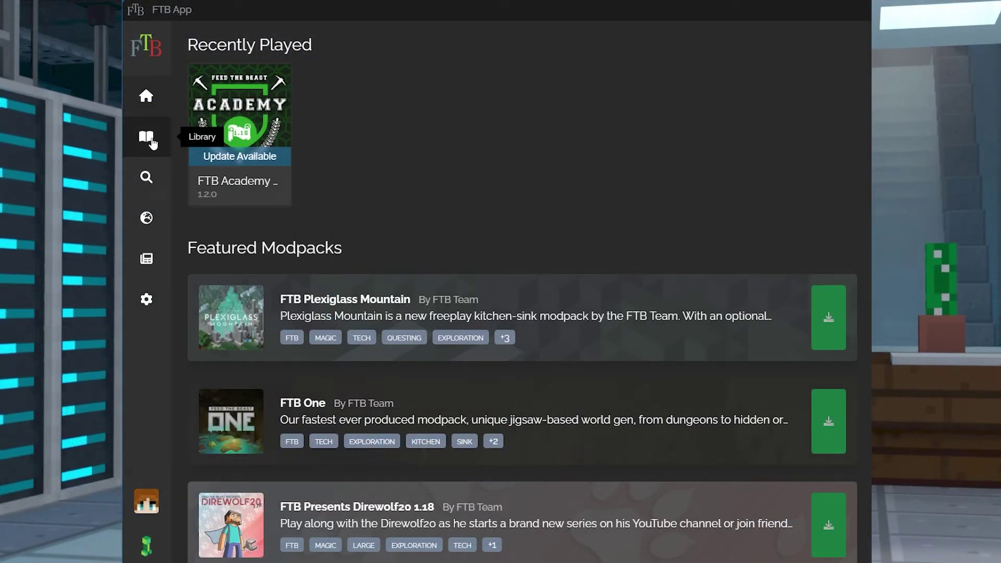
Install the 1.3.0 release of FTB Academy from the Library's versions list
{"action": "left_click", "coordinate": [147, 138]}
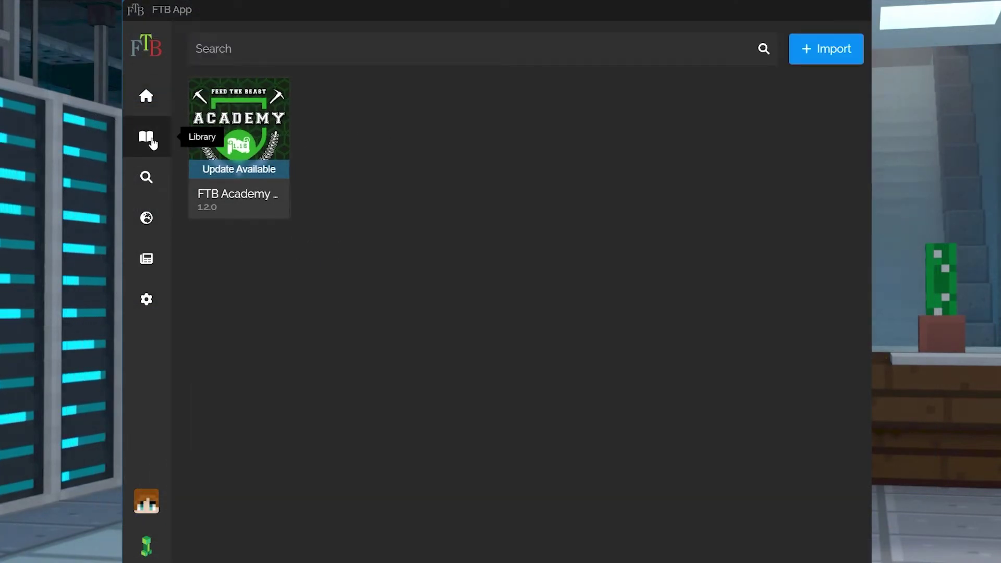
{"action": "mouse_move", "coordinate": [257, 143]}
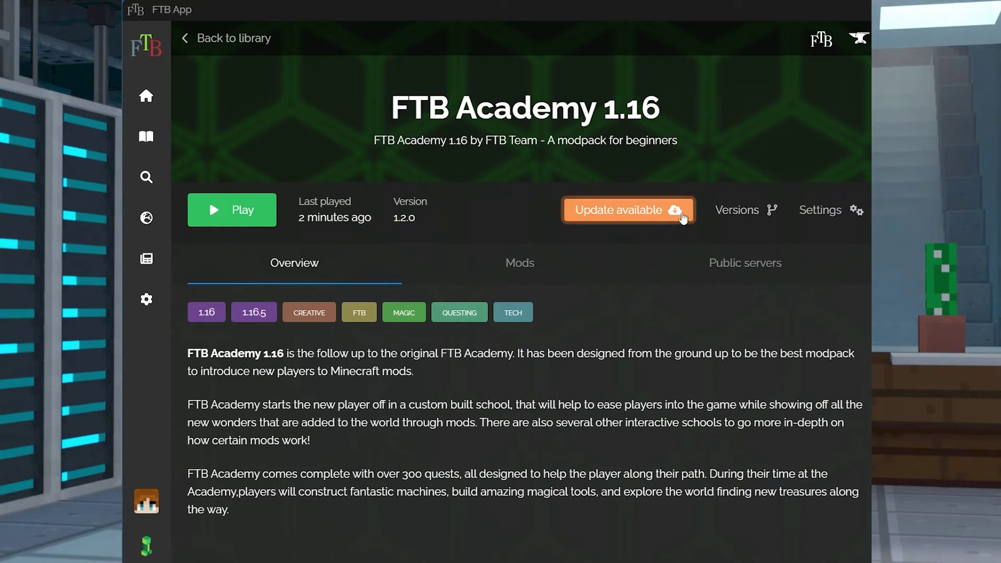
{"action": "left_click", "coordinate": [765, 214]}
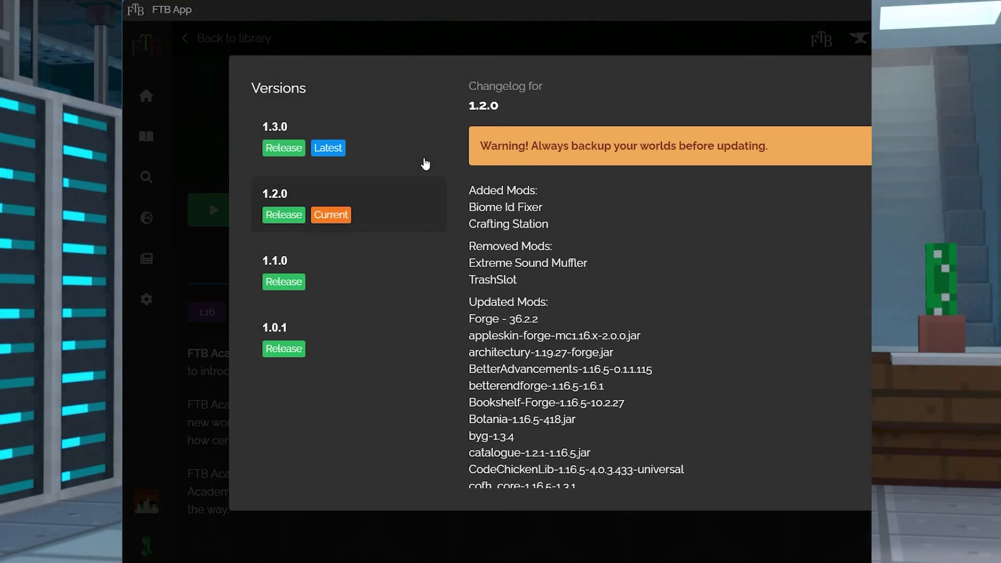
{"action": "left_click", "coordinate": [284, 148]}
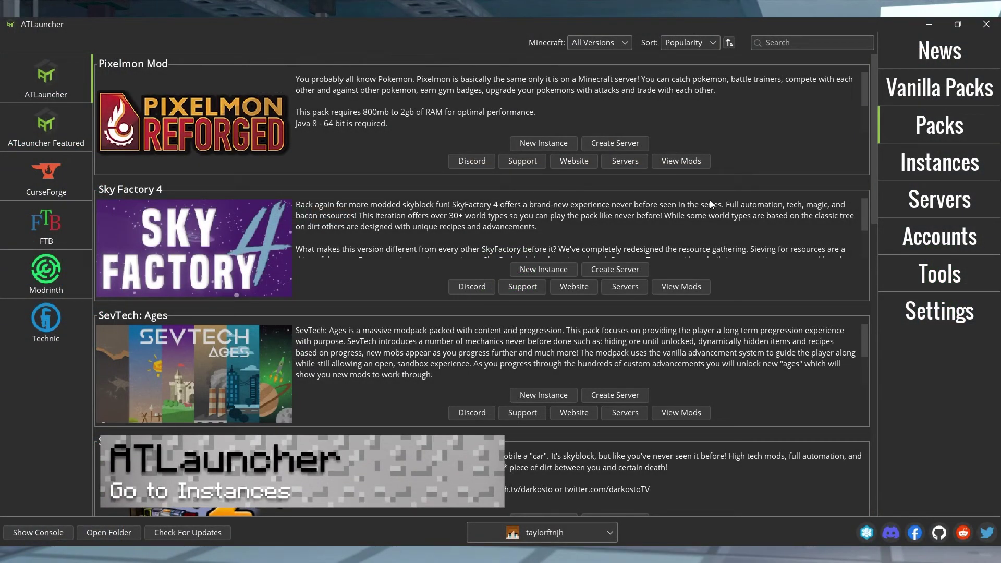
Reinstall the Sky Factory 4 instance in ATLauncher as version 4.2.4 (1.12.2)
{"action": "left_click", "coordinate": [944, 171]}
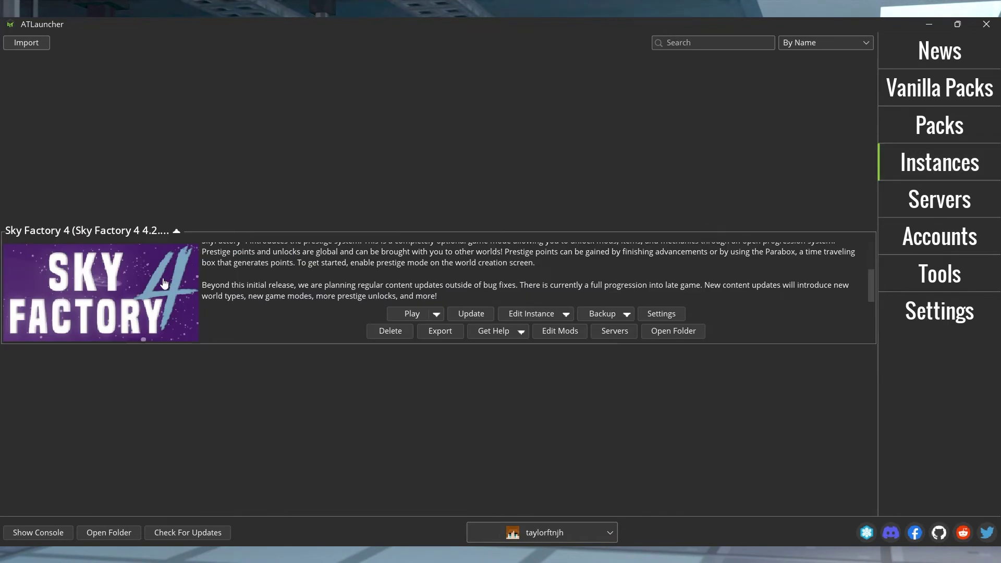
{"action": "left_click", "coordinate": [563, 317]}
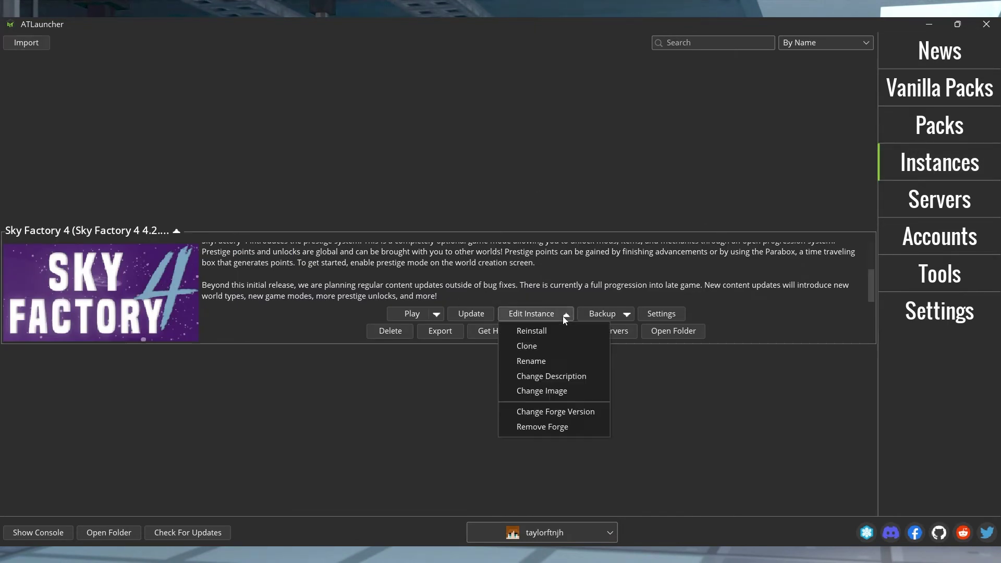
{"action": "left_click", "coordinate": [533, 333]}
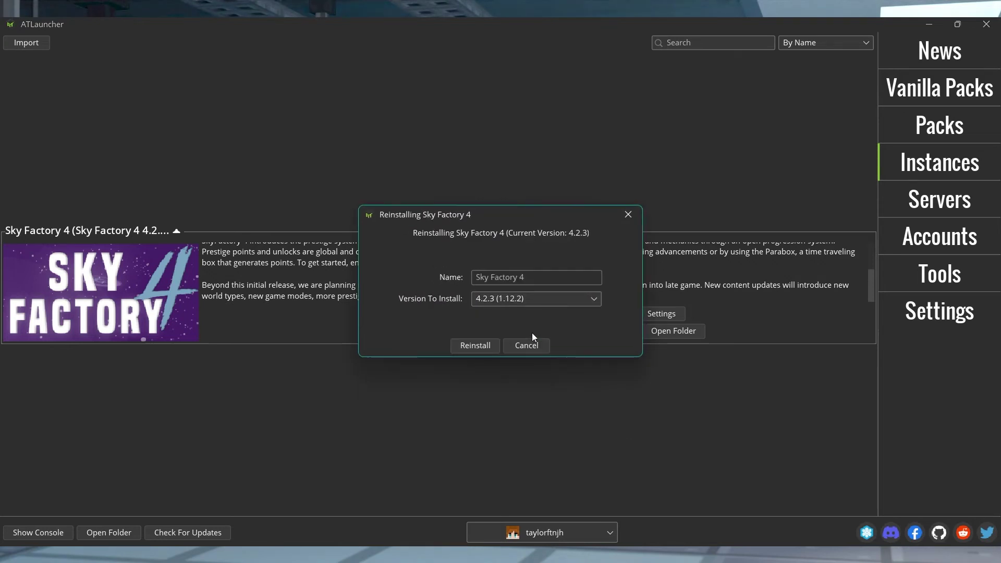
{"action": "left_click", "coordinate": [554, 302]}
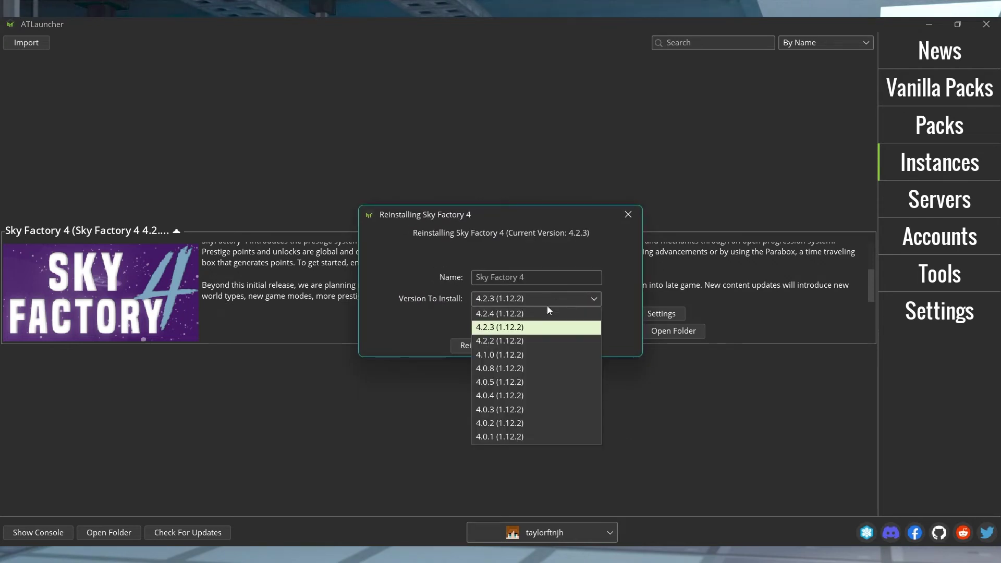
{"action": "left_click", "coordinate": [555, 314]}
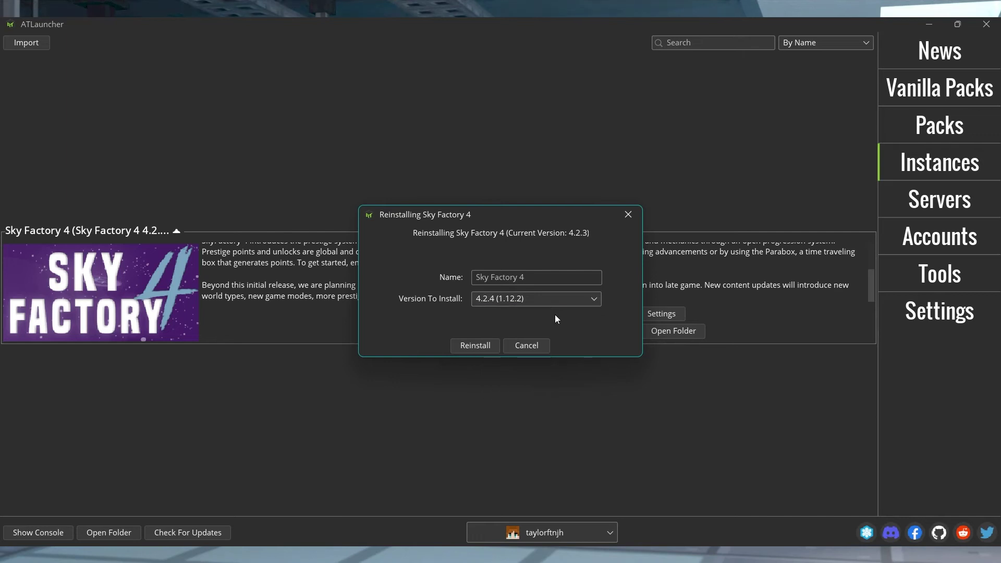
{"action": "left_click", "coordinate": [495, 342]}
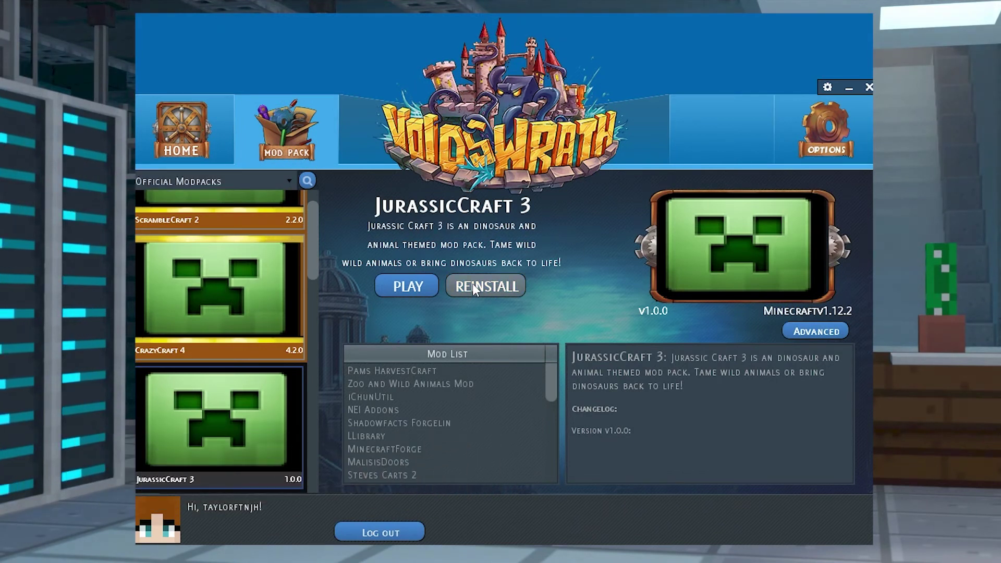
Reinstall JurassicCraft 3, confirming the prompt and answering the backup question
{"action": "left_click", "coordinate": [489, 291]}
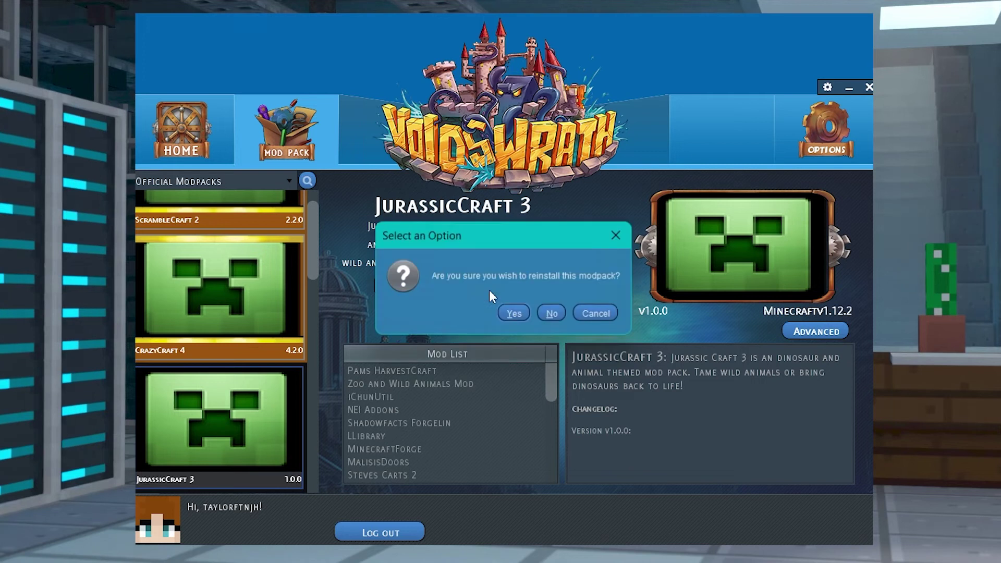
{"action": "left_click", "coordinate": [516, 314]}
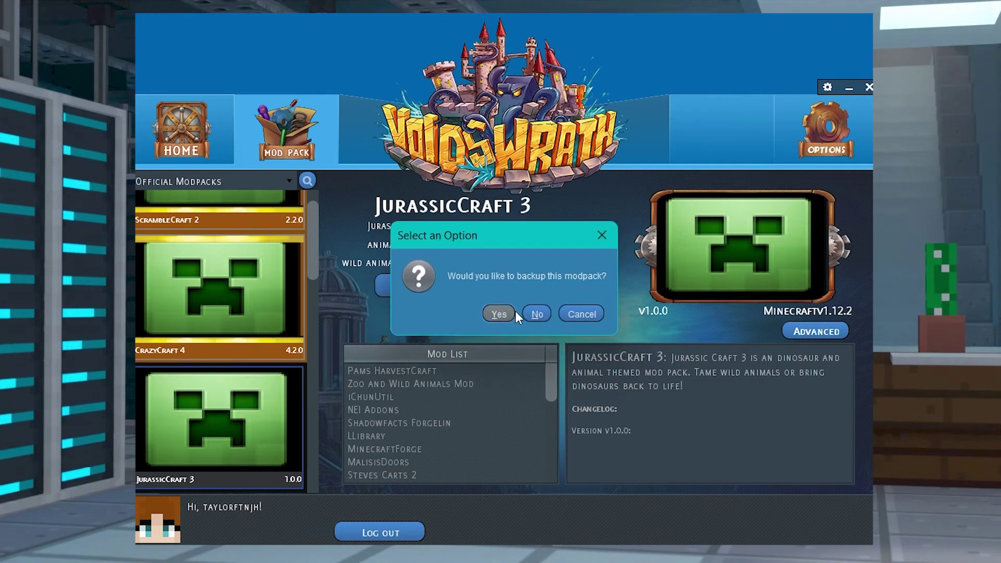
{"action": "left_click", "coordinate": [505, 311]}
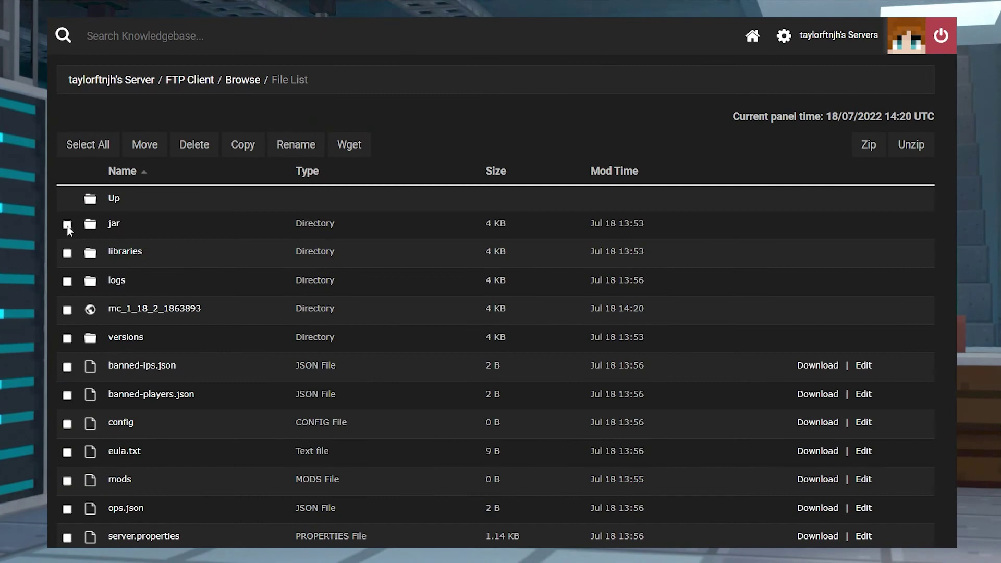
Tick the jar, config and mods checkboxes in the FTP file list
{"action": "left_click", "coordinate": [67, 225]}
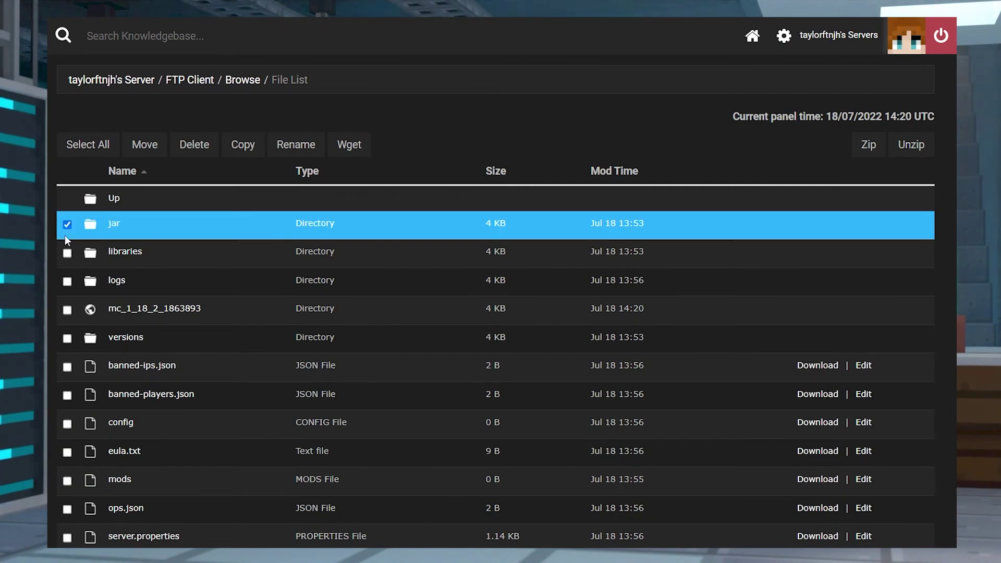
{"action": "left_click", "coordinate": [67, 424]}
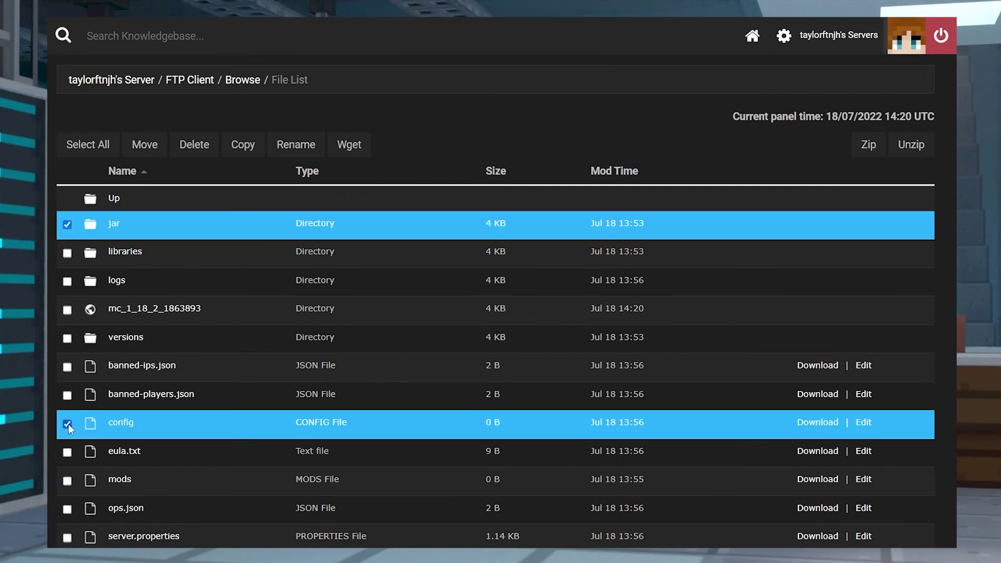
{"action": "left_click", "coordinate": [65, 482]}
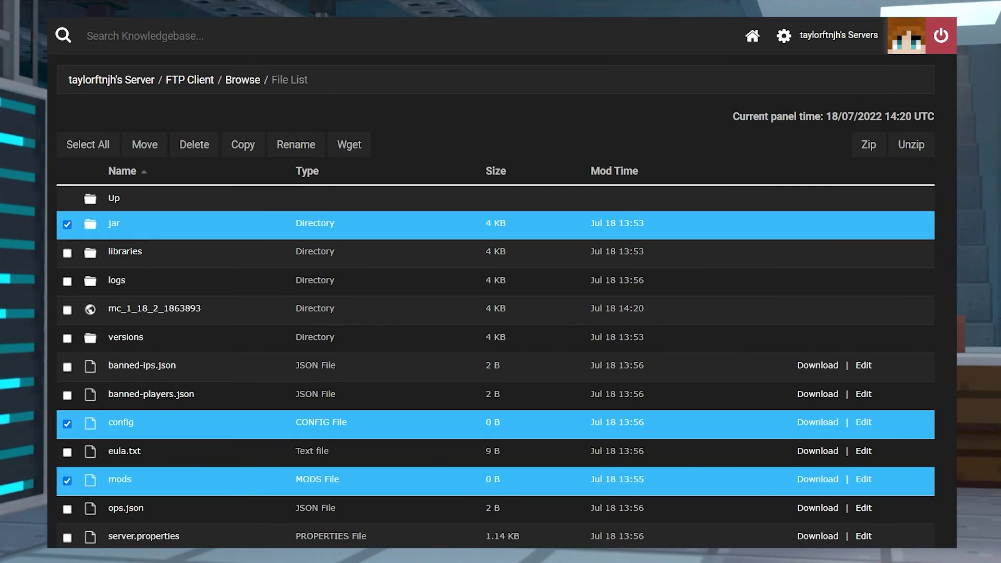